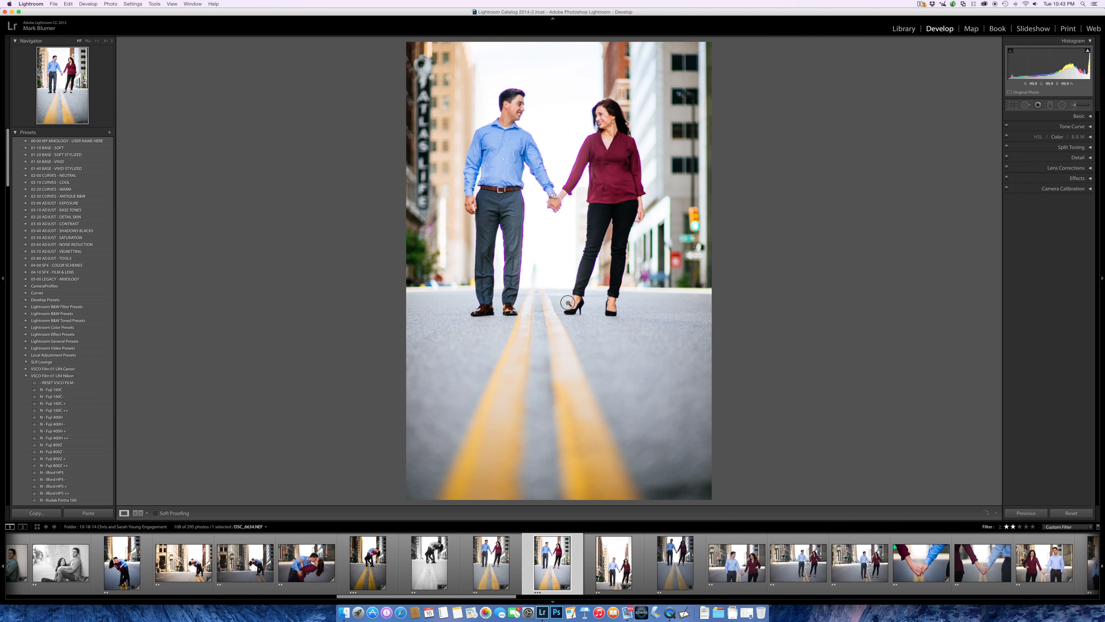
- Examine the edges of the couple's arms, hands and legs up close for purple fringing
click(584, 301)
click(534, 203)
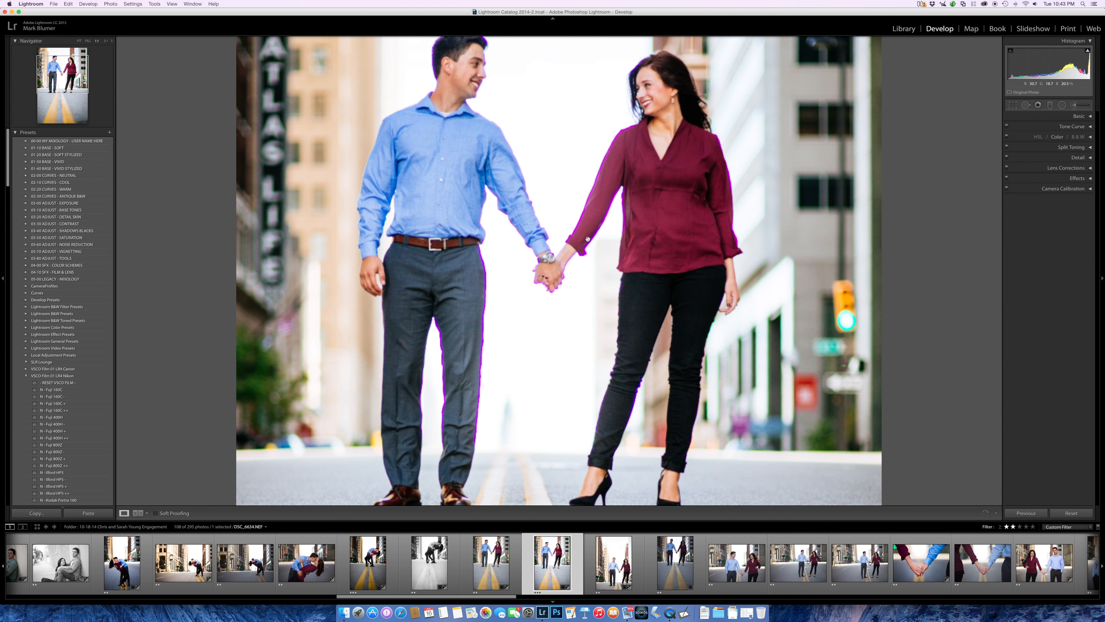
drag(587, 266, 590, 227)
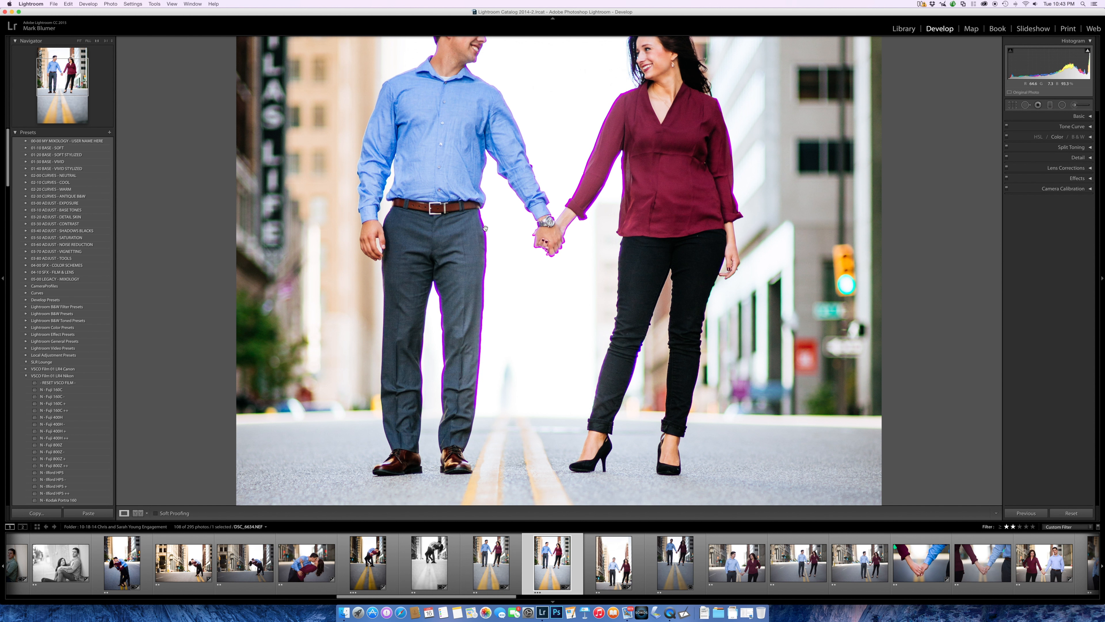
click(604, 166)
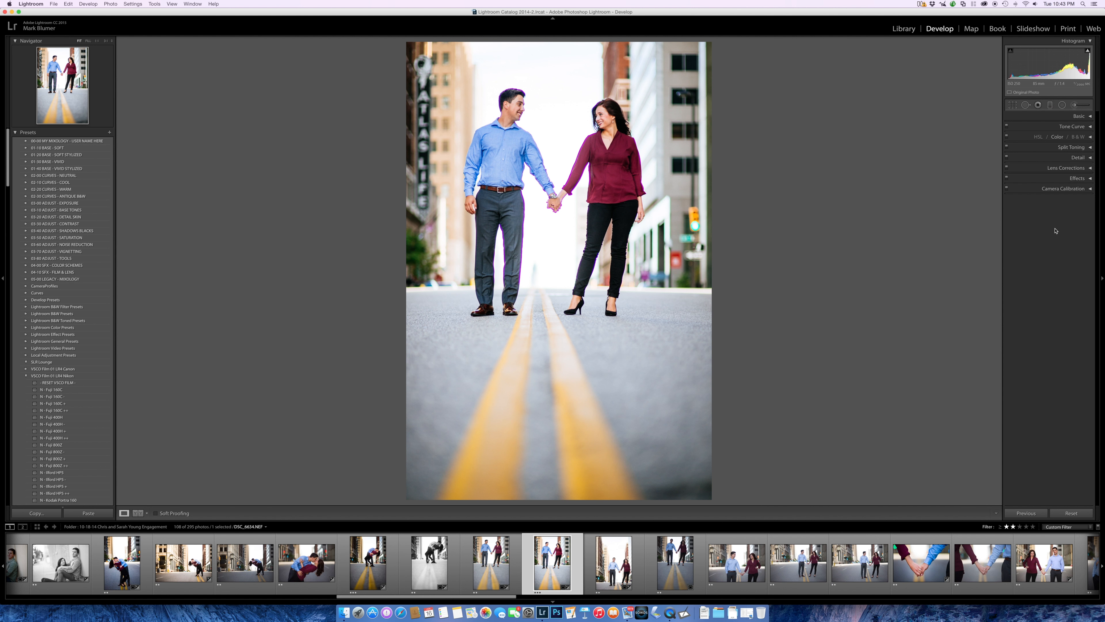
- Turn on Remove Chromatic Aberration in Lens Corrections and open the colour defringe settings
click(1083, 169)
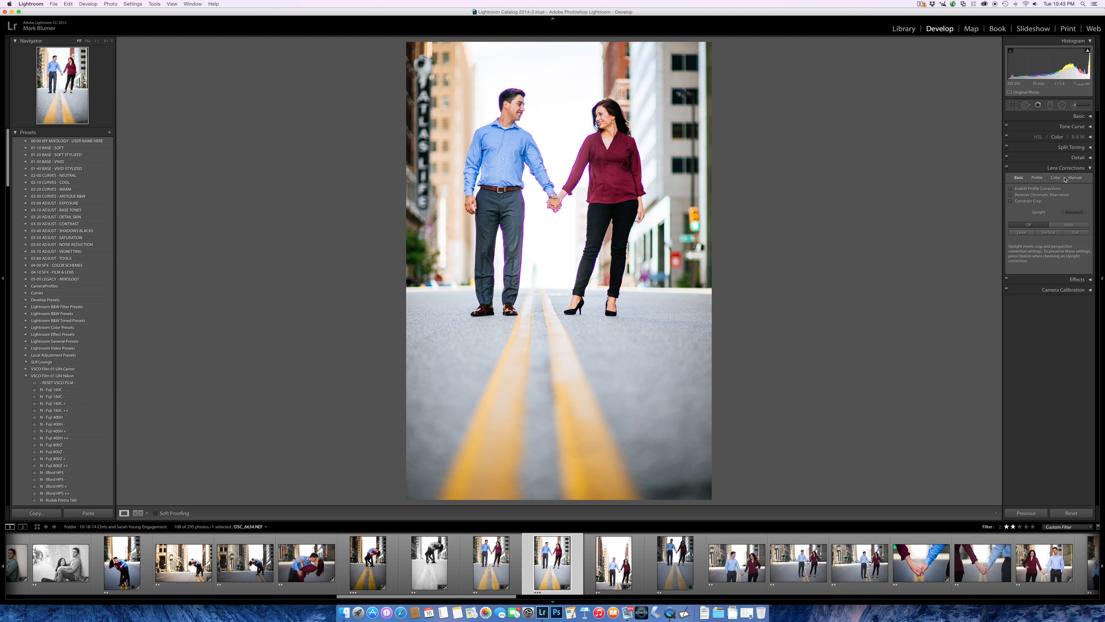
click(1072, 173)
click(1069, 170)
click(1010, 195)
click(1011, 196)
click(1011, 196)
click(1011, 196)
click(1011, 196)
click(1056, 178)
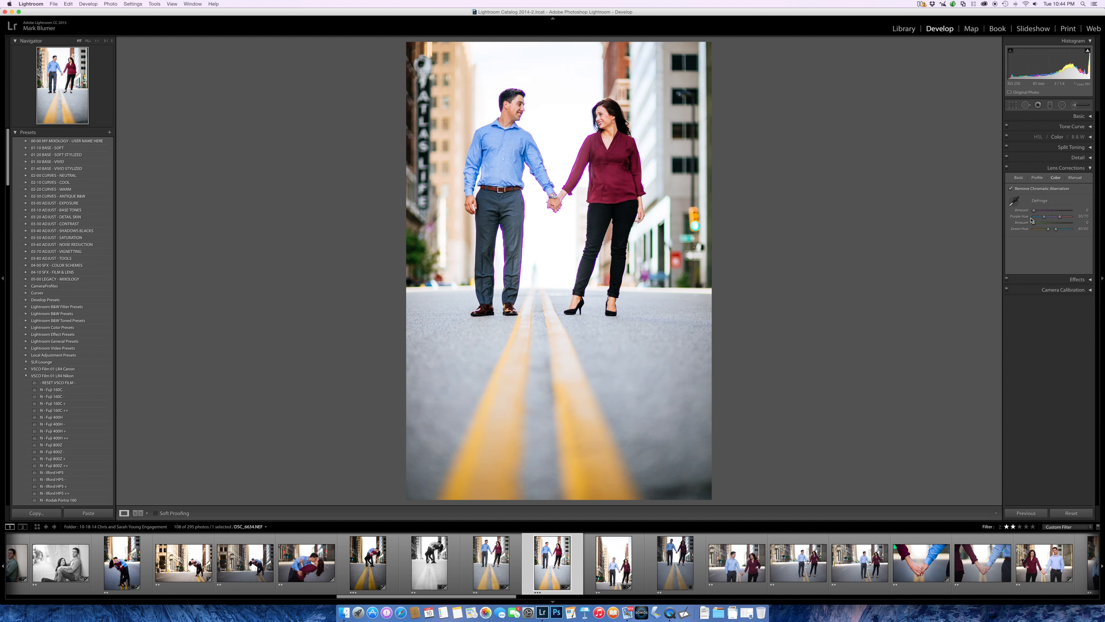
- Raise the purple defringe amount partway and check the outlines of the couple's arms and legs up close
drag(1034, 212, 1042, 213)
drag(1041, 212, 1047, 212)
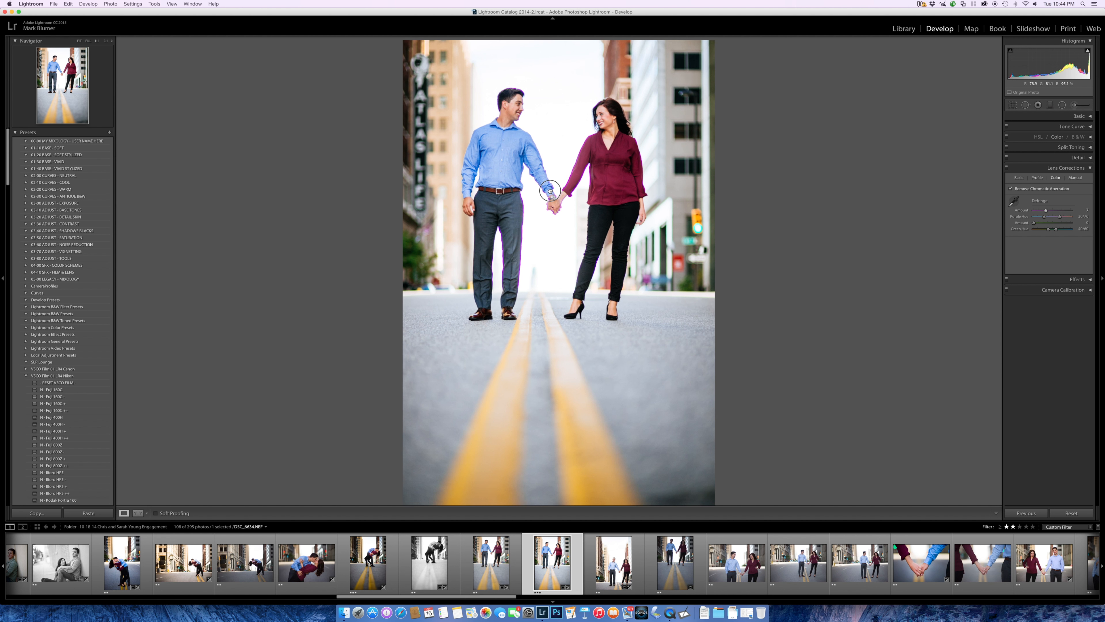
click(551, 204)
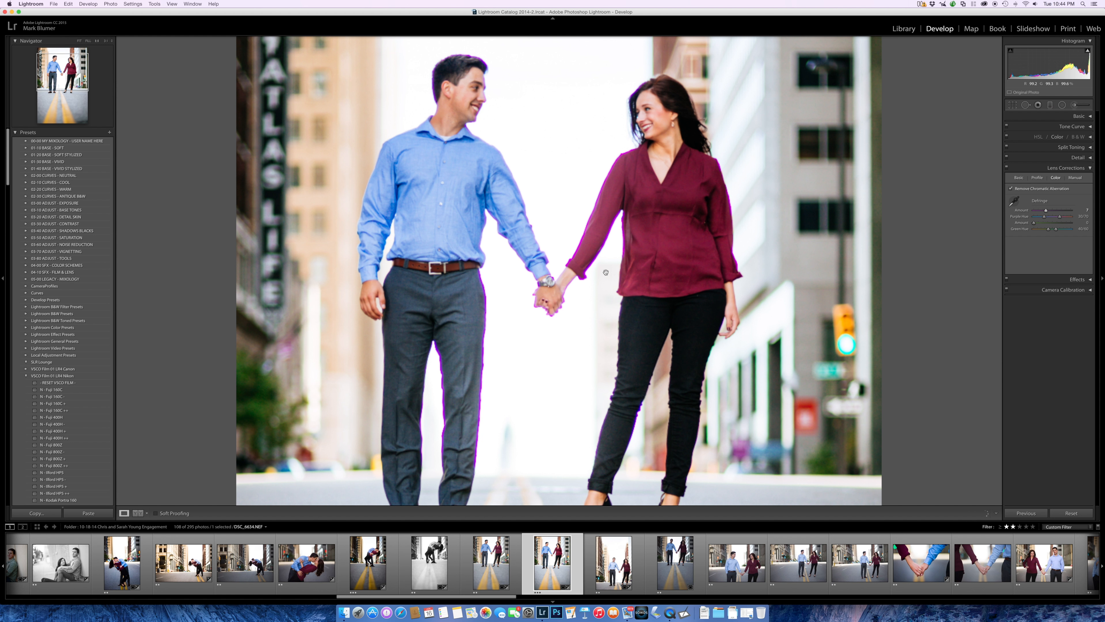
drag(587, 321, 588, 274)
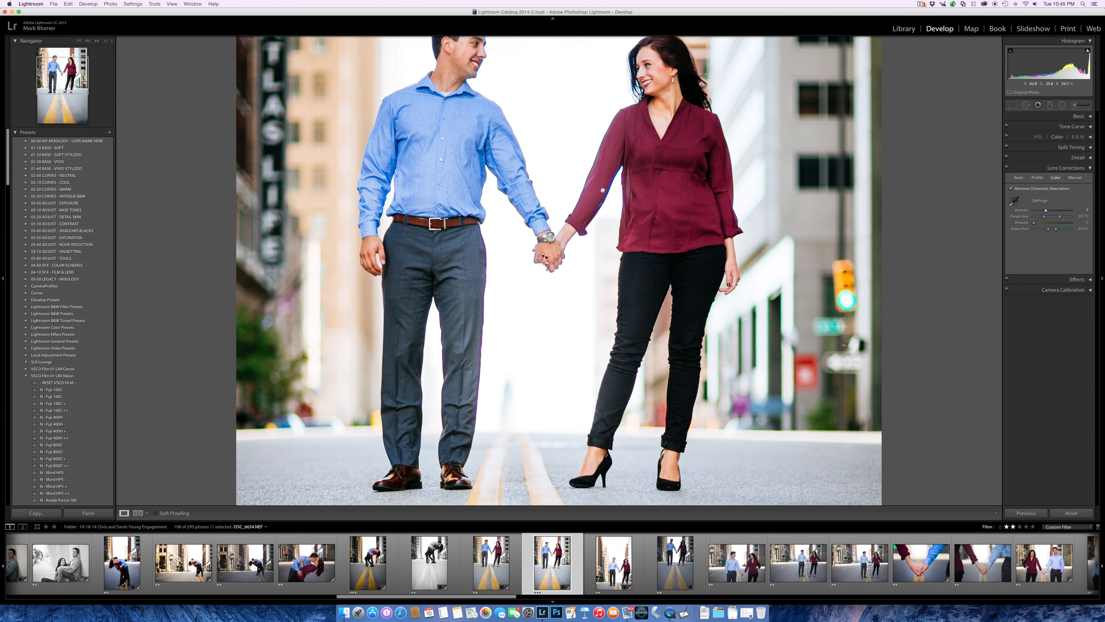
drag(668, 153, 669, 192)
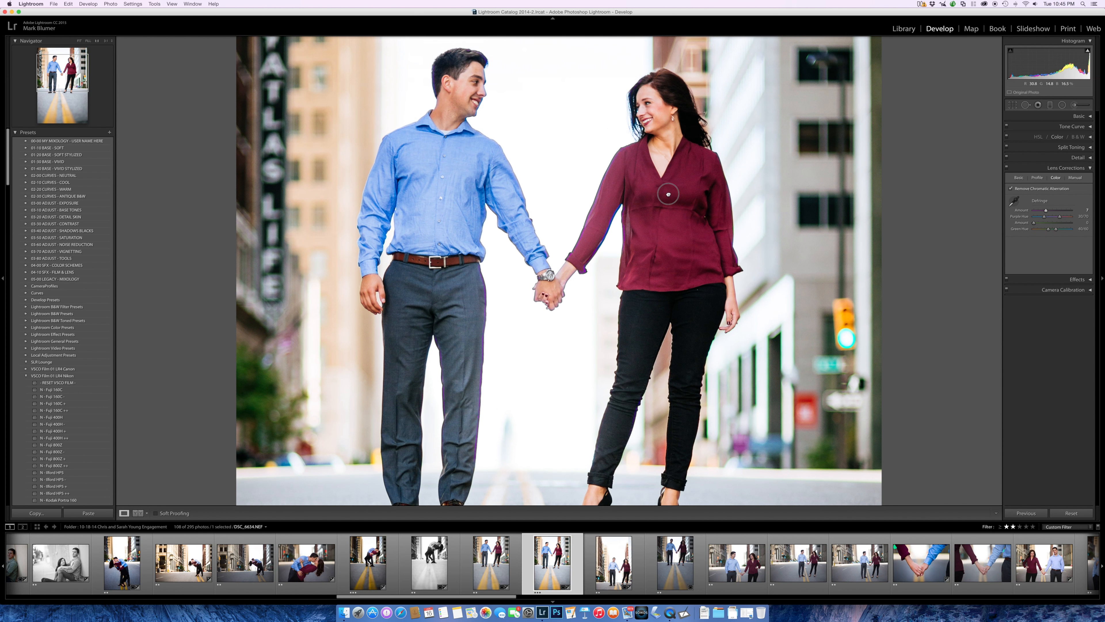
drag(649, 268, 653, 203)
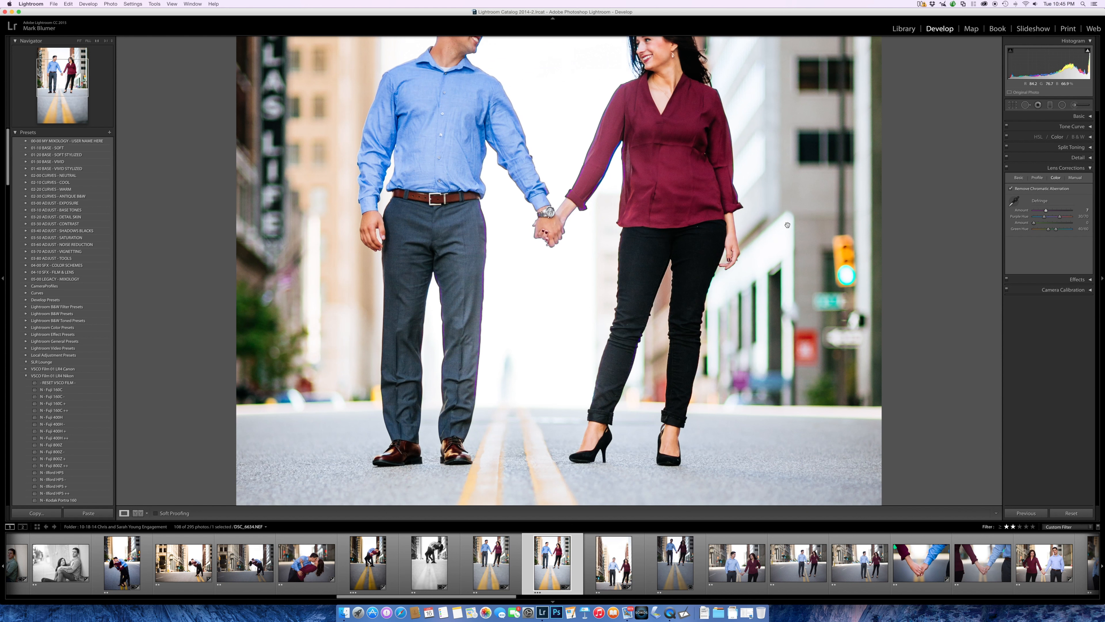
- Increase the purple defringe amount to 11, check the couple's edges, and reset the amount to 0
drag(1046, 213, 1051, 213)
drag(1052, 212, 1055, 211)
mouse_move(598, 211)
mouse_down()
mouse_move(600, 289)
mouse_move(599, 229)
mouse_up()
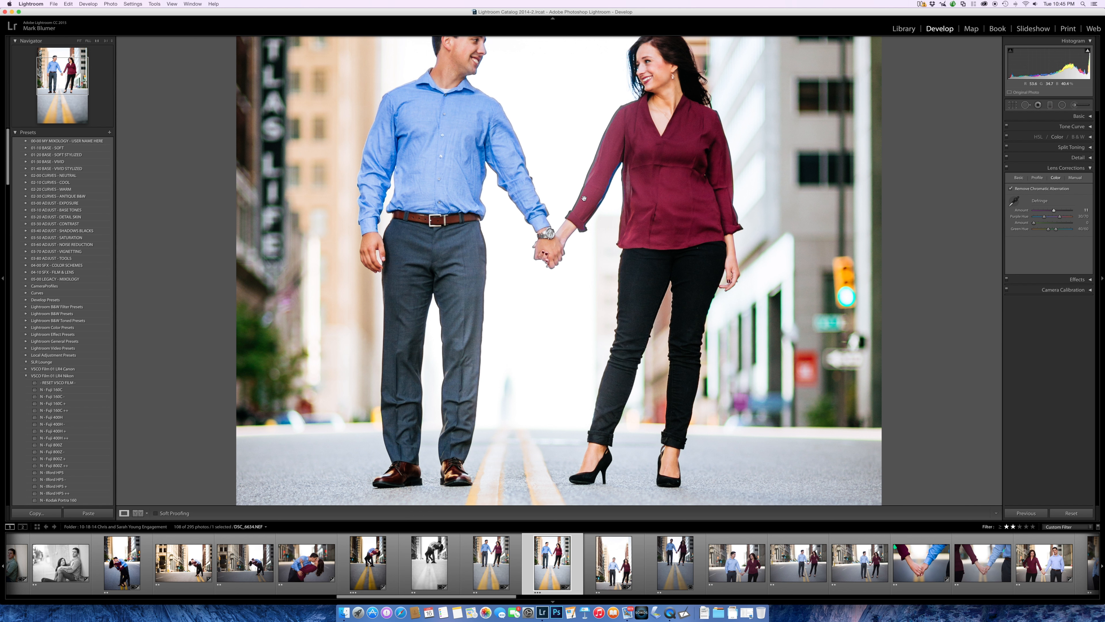
mouse_move(627, 164)
mouse_down()
mouse_move(625, 235)
mouse_move(629, 150)
mouse_up()
click(704, 297)
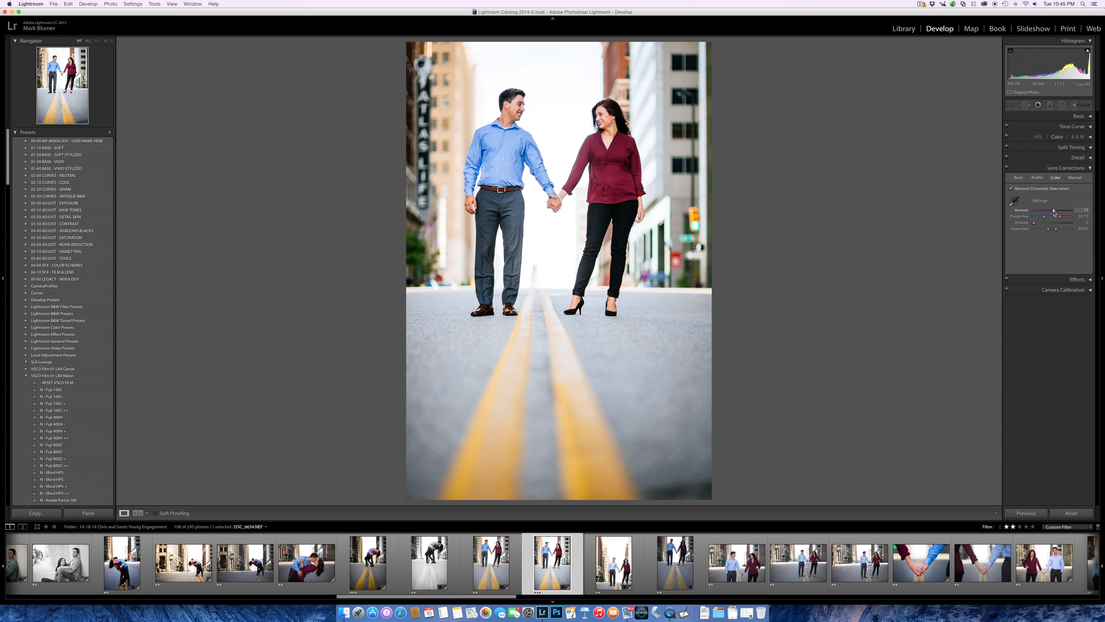
double_click(1021, 211)
- Sample the purple fringe around the couple and the green fringe by the white building with the Fringe Color Selector
click(527, 195)
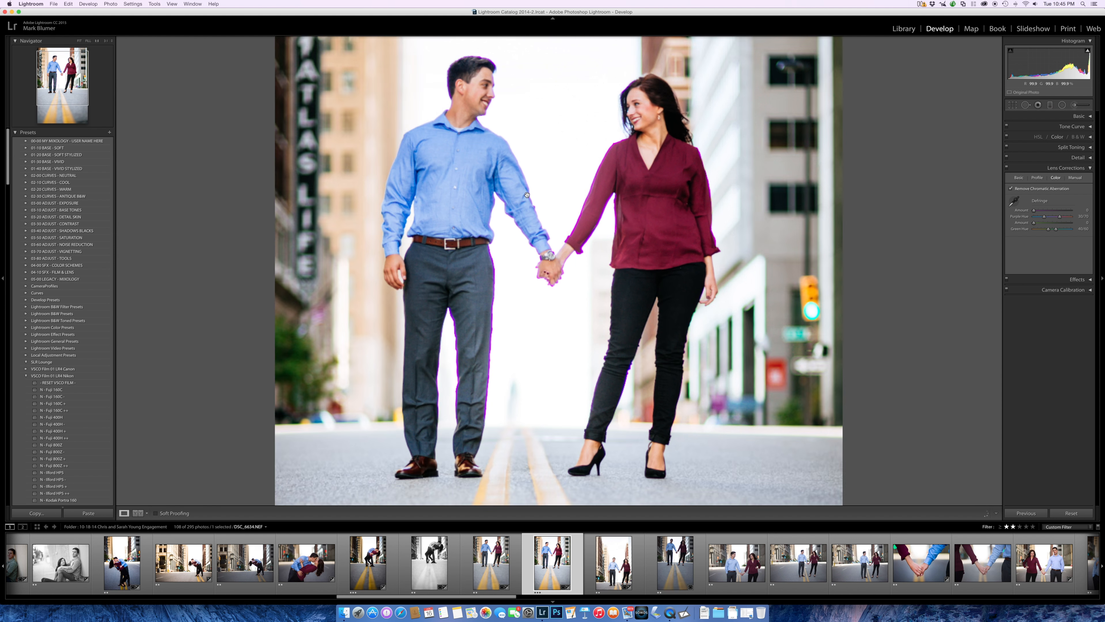
click(1014, 202)
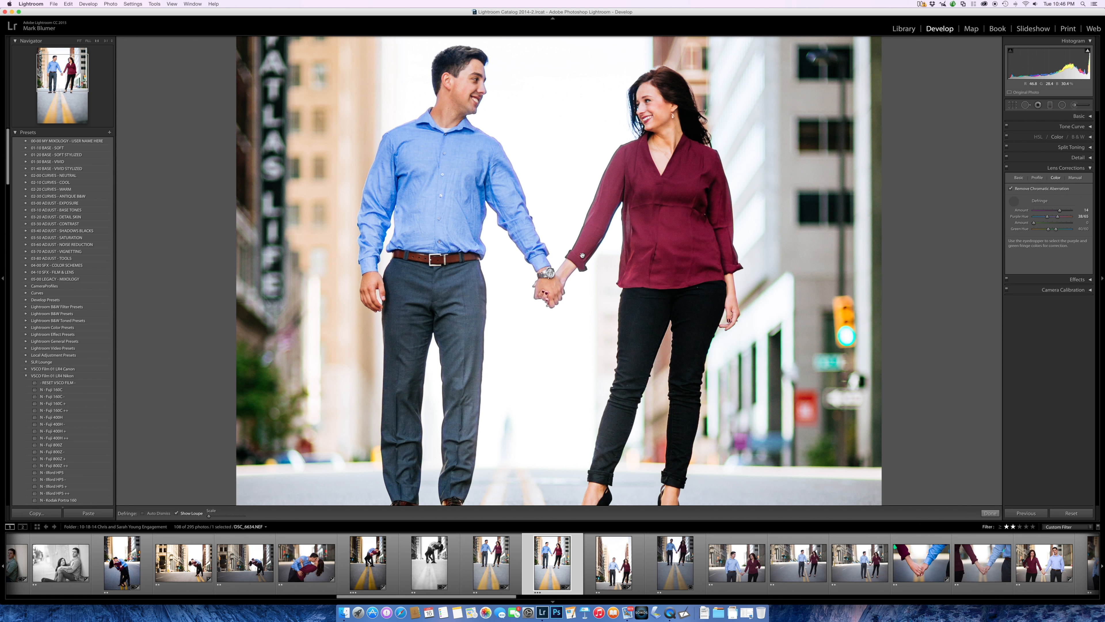
key(z)
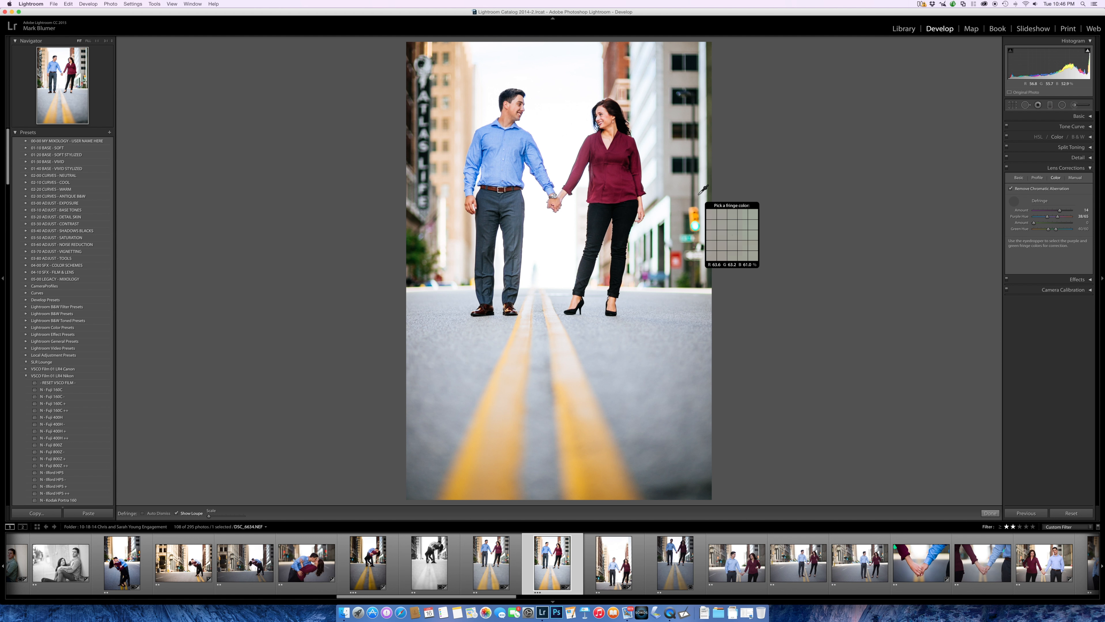
click(683, 260)
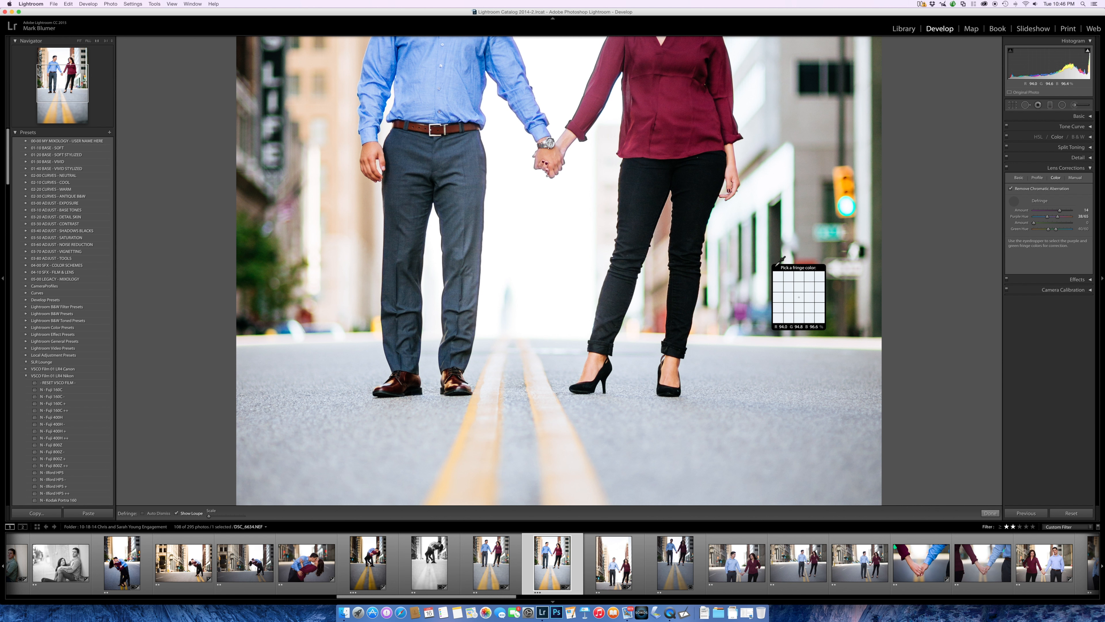
click(785, 206)
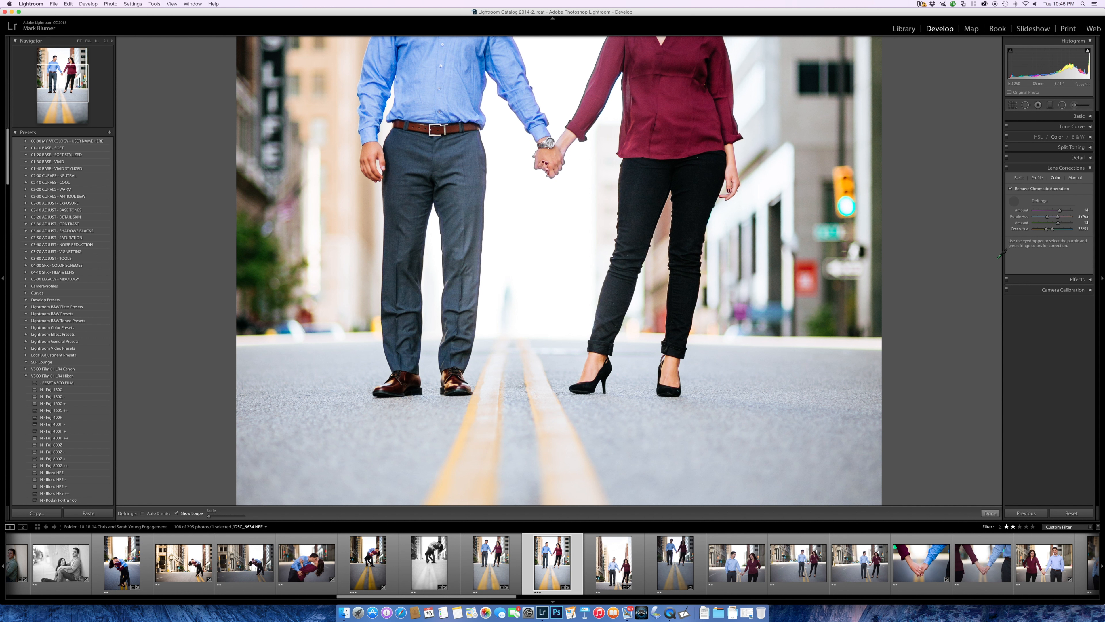
- Inspect the defringed outlines of both people and the background buildings, both up close and in the full photo
key(space)
click(790, 293)
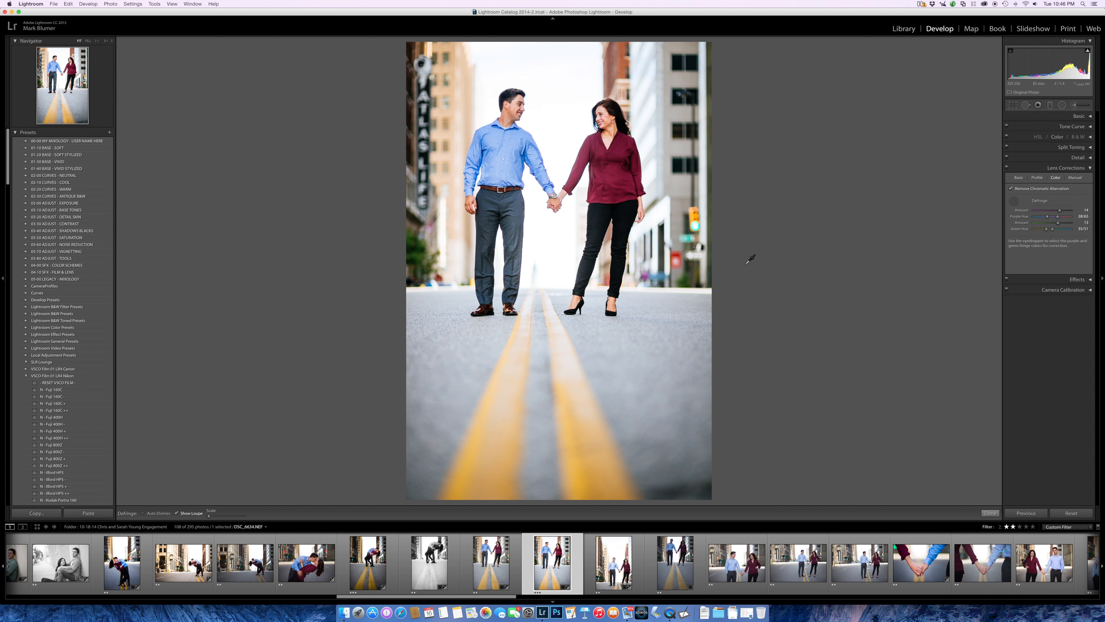
key(space)
click(584, 262)
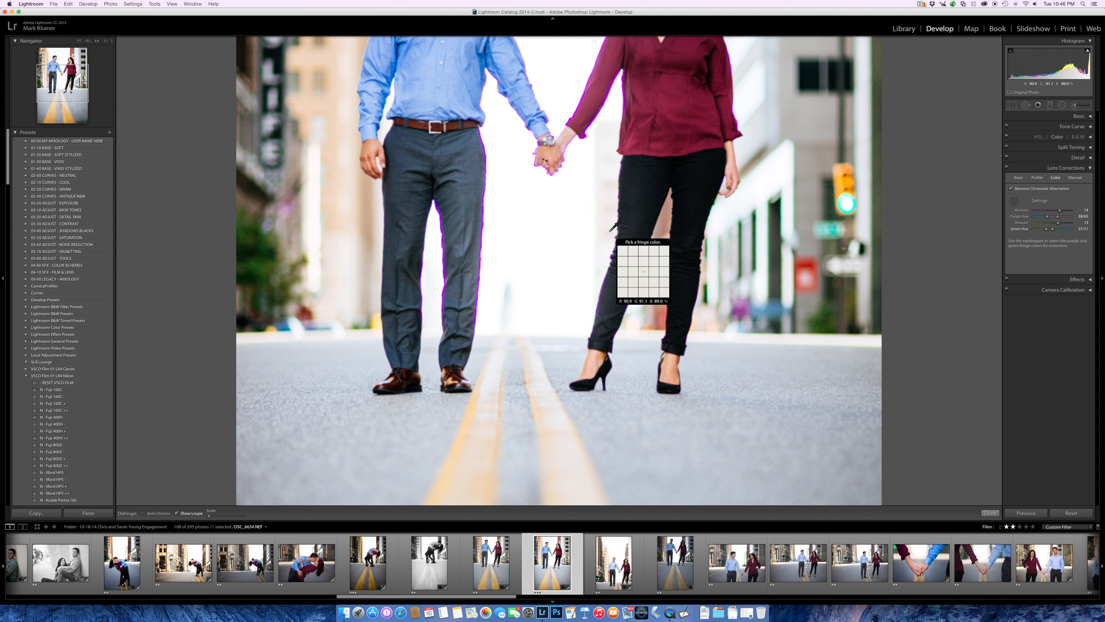
drag(762, 118, 764, 174)
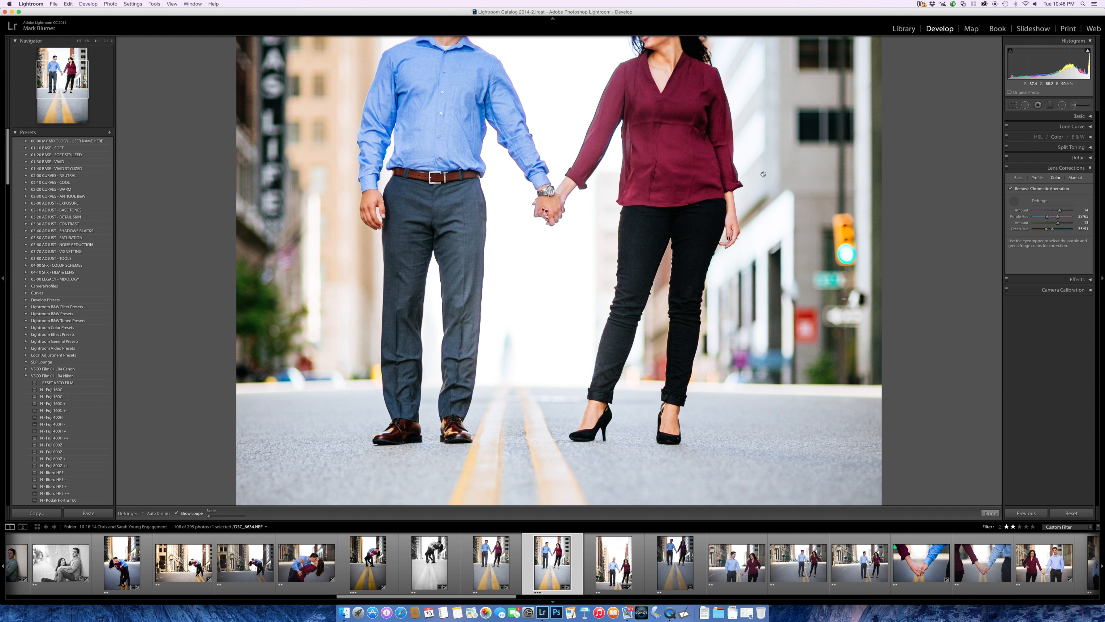
drag(677, 239, 673, 355)
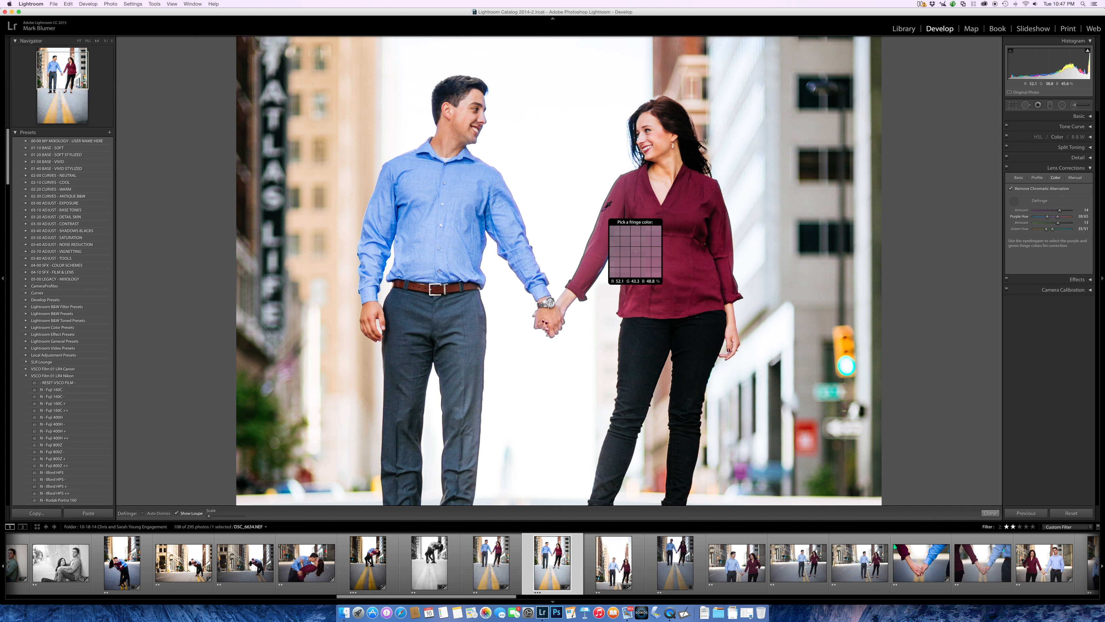
key(space)
click(738, 219)
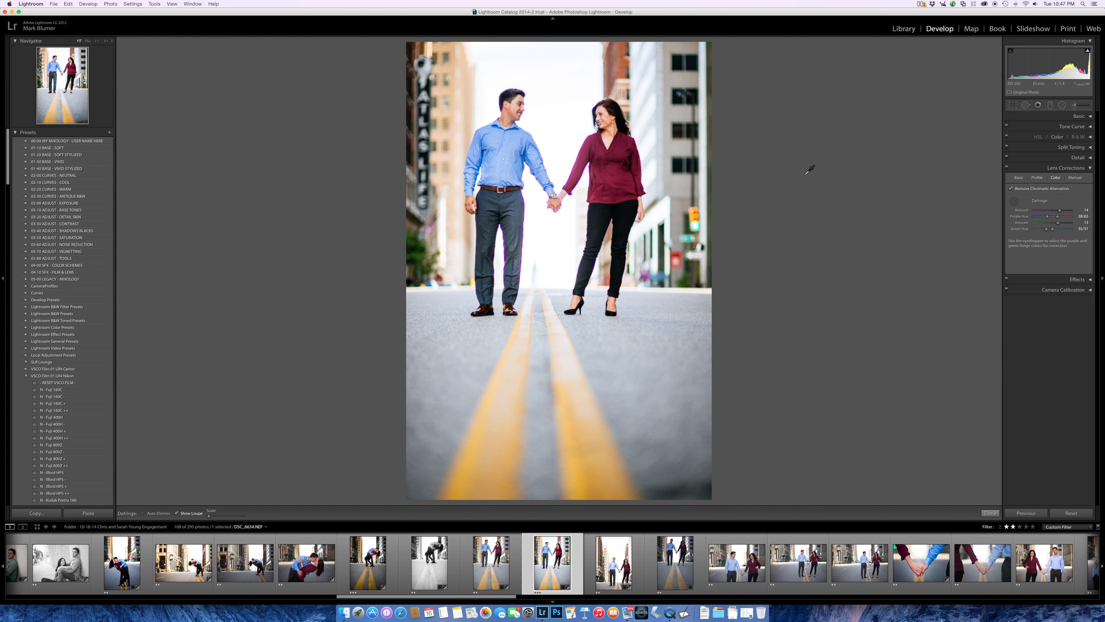